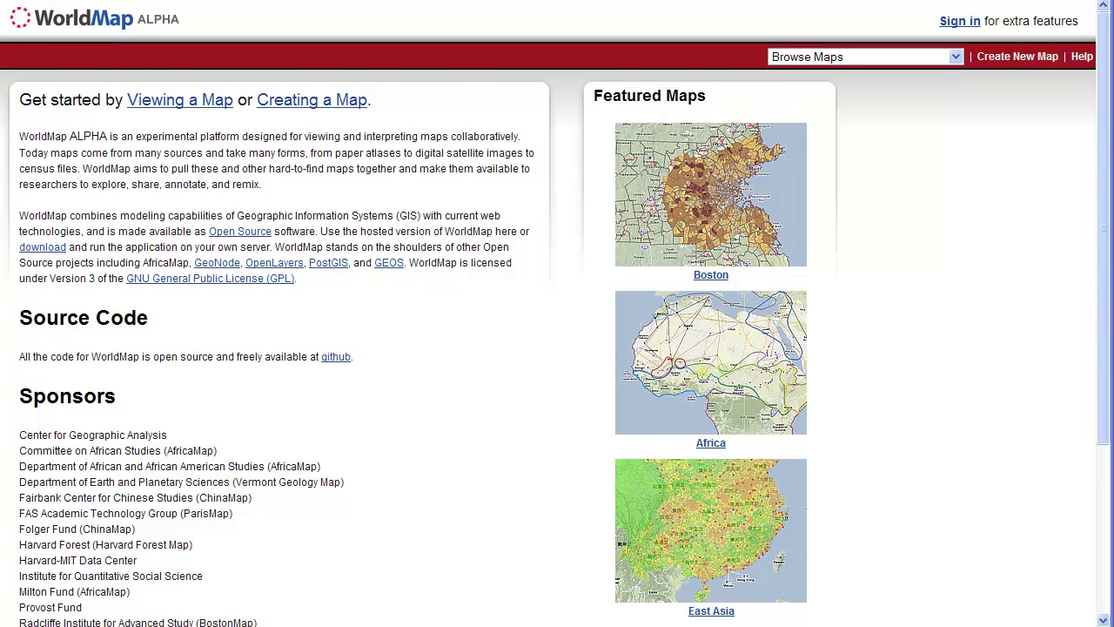
- Sign in with the account username and password through Creating a Map to open a new map
left_click(285, 106)
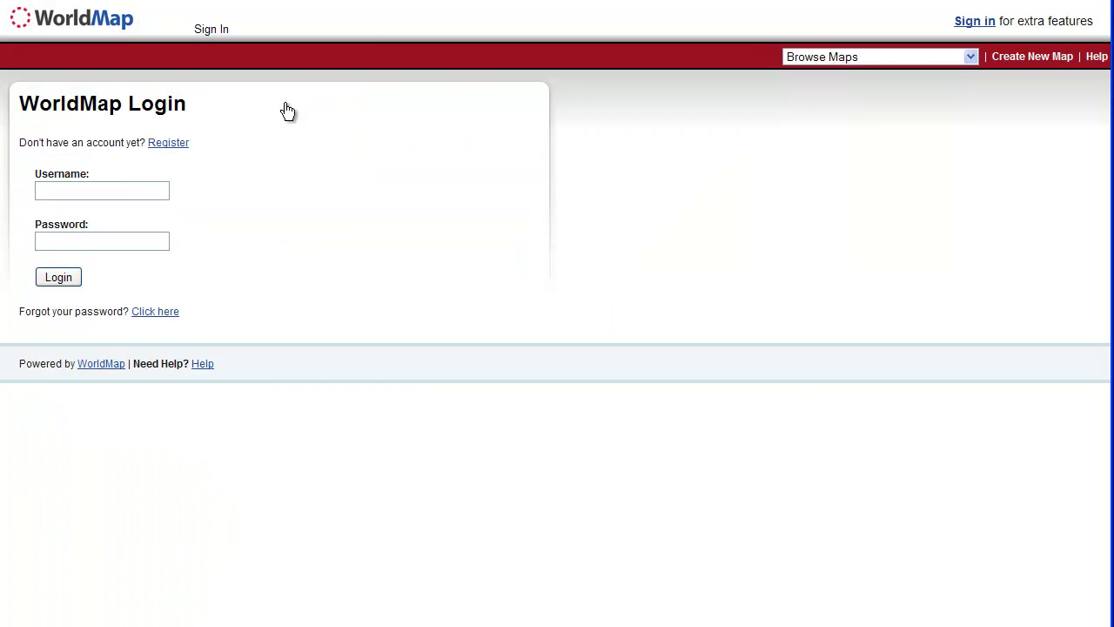
left_click(136, 183)
key("Tab")
type("••••••••")
key("Return")
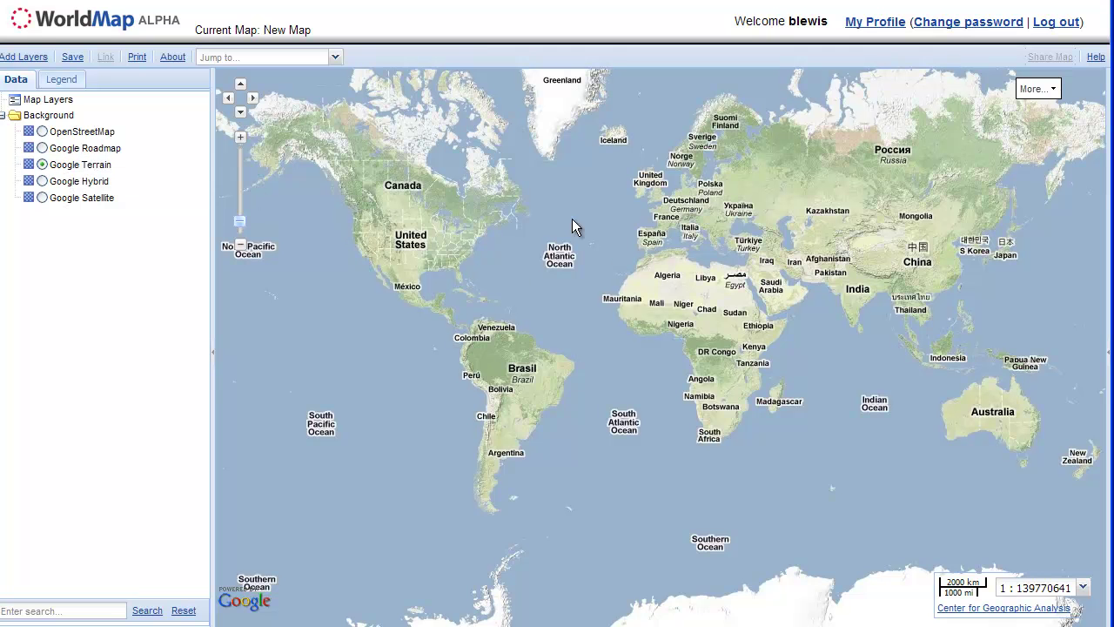
- Preview the Google Hybrid and OpenStreetMap backgrounds, then settle back on Google Terrain
left_click(42, 182)
left_click(42, 165)
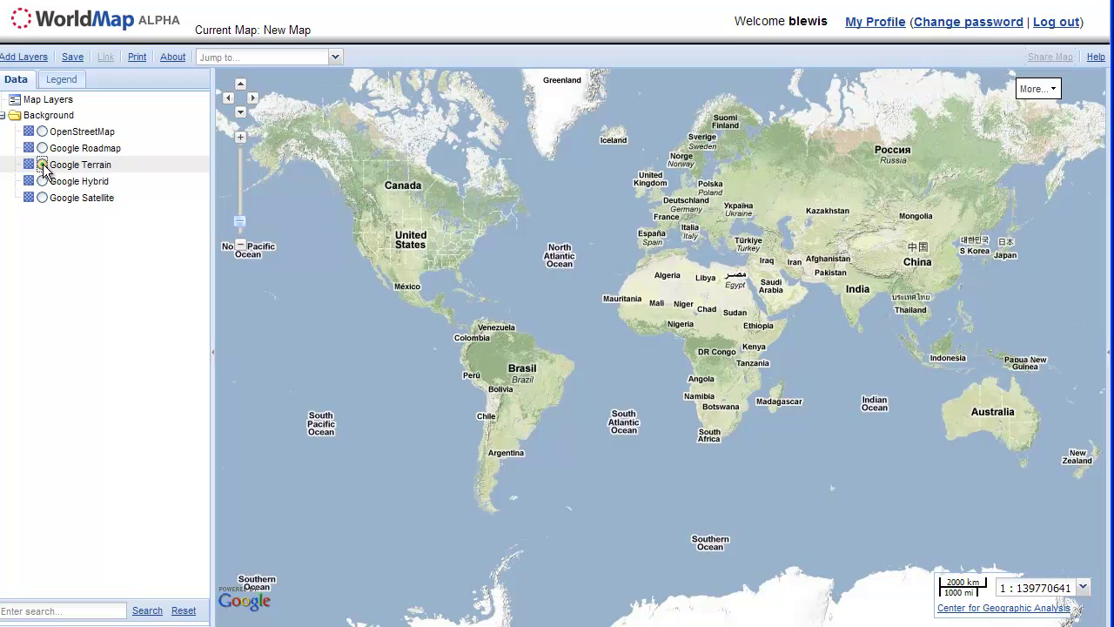
left_click(42, 131)
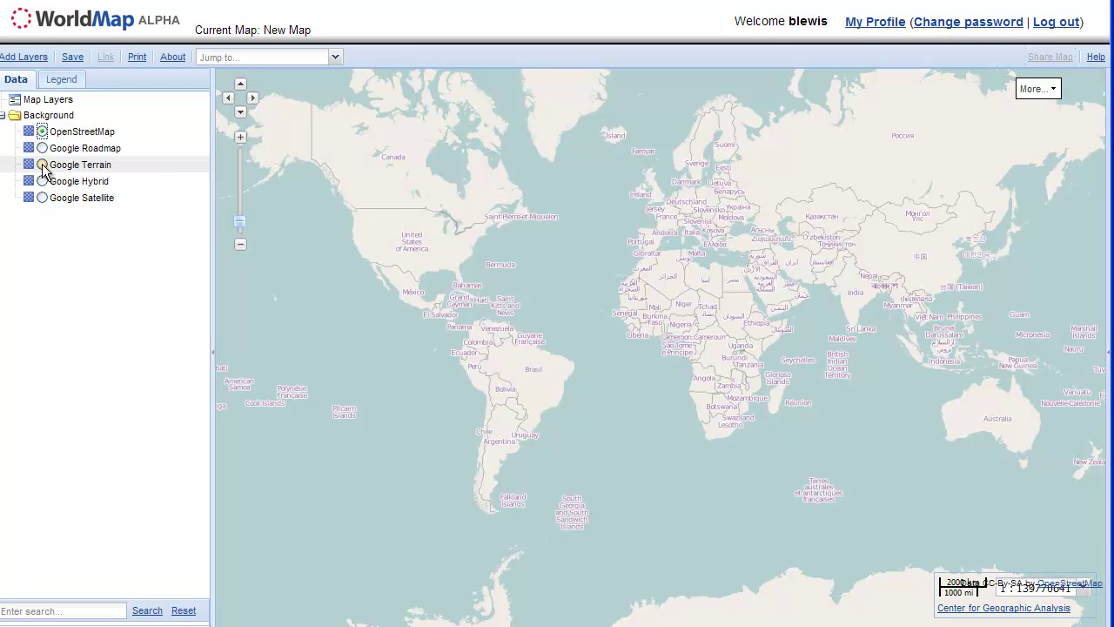
left_click(41, 165)
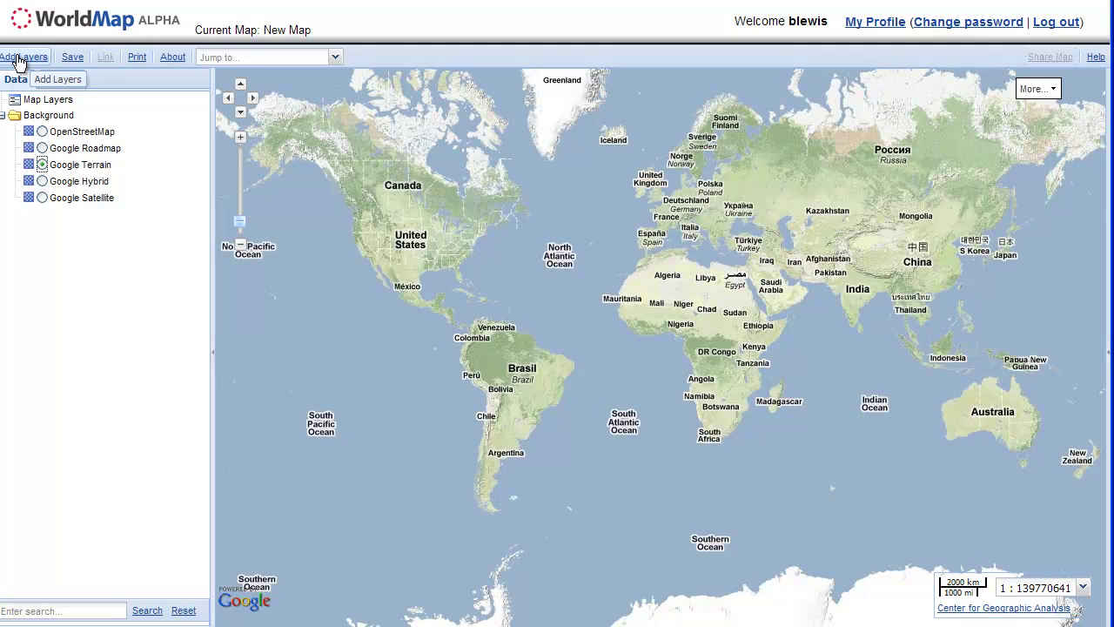
- Open Add Layers, browse the External Data and Upload Layer tabs, and return to WorldMap Data
left_click(19, 58)
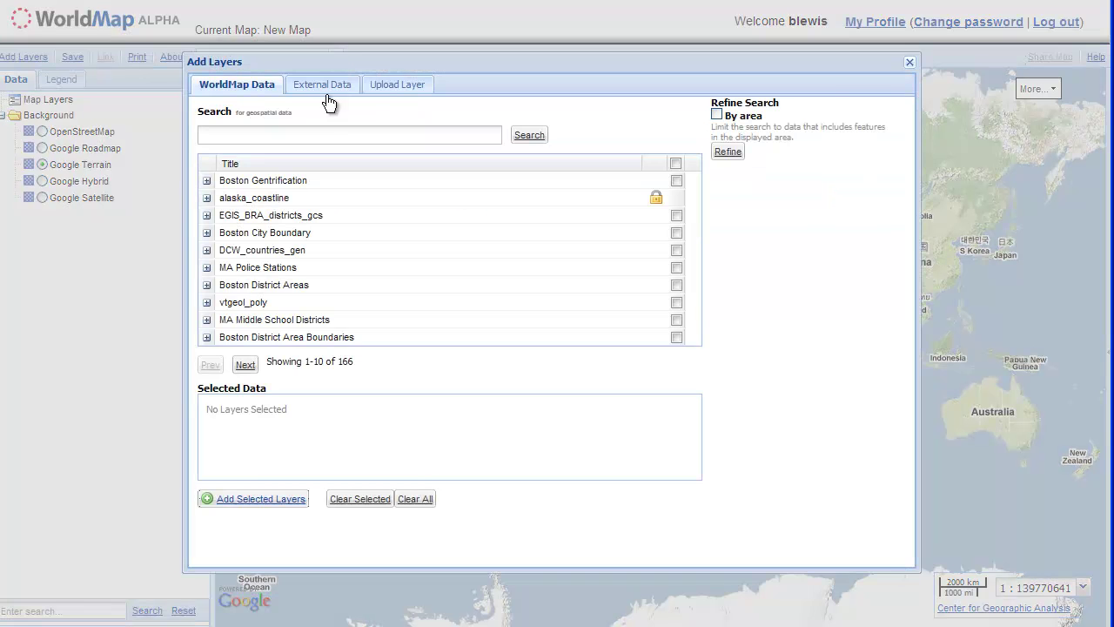
left_click_drag(323, 62, 357, 37)
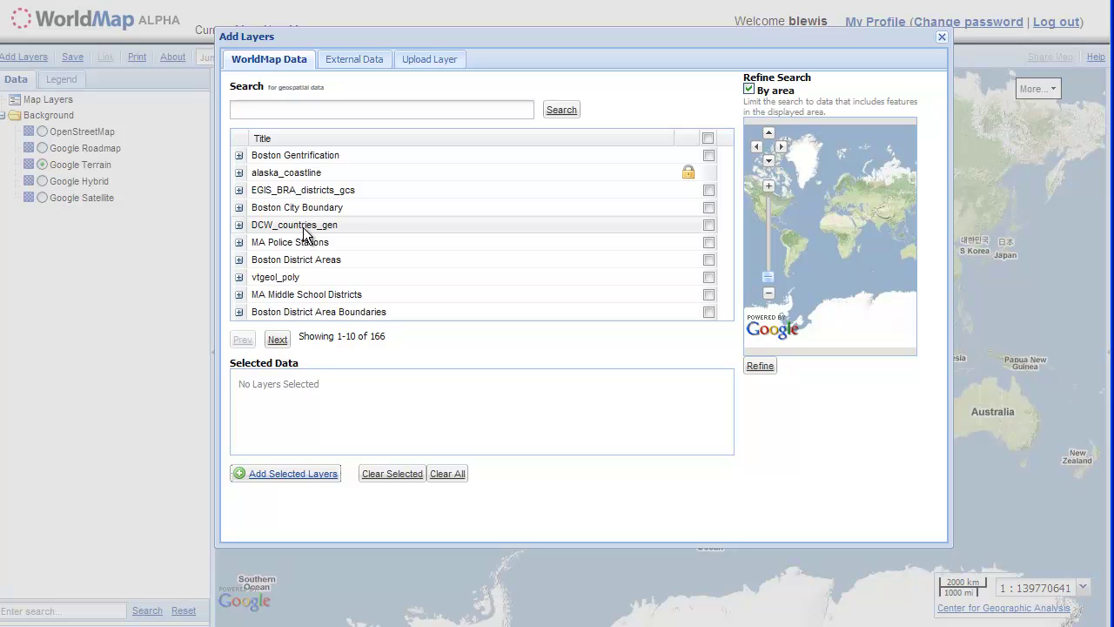
left_click(341, 59)
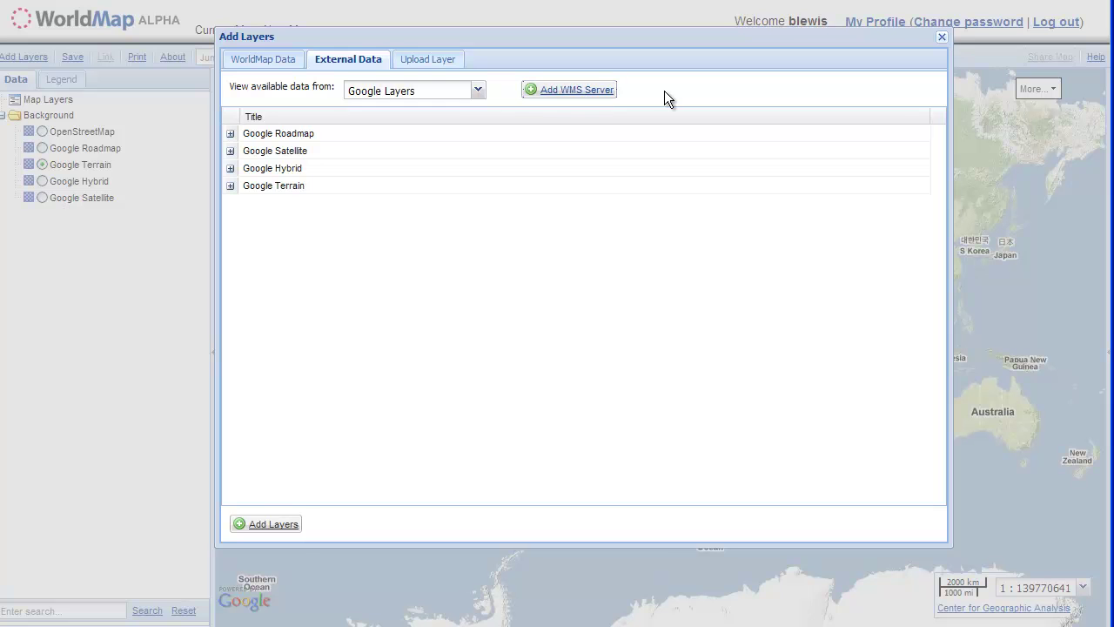
left_click(449, 61)
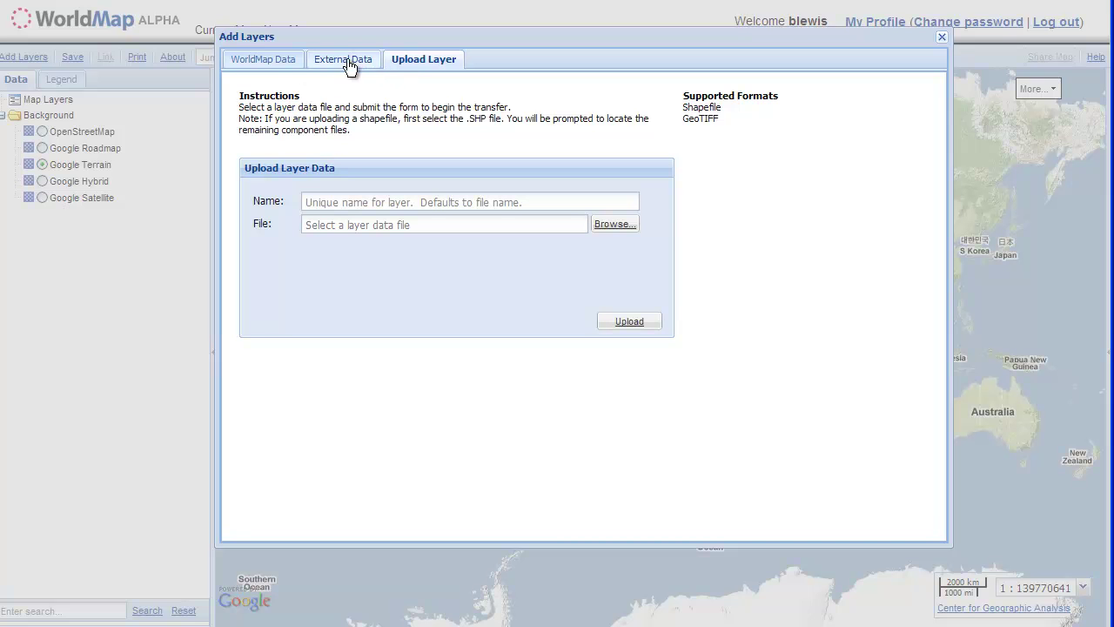
left_click(272, 67)
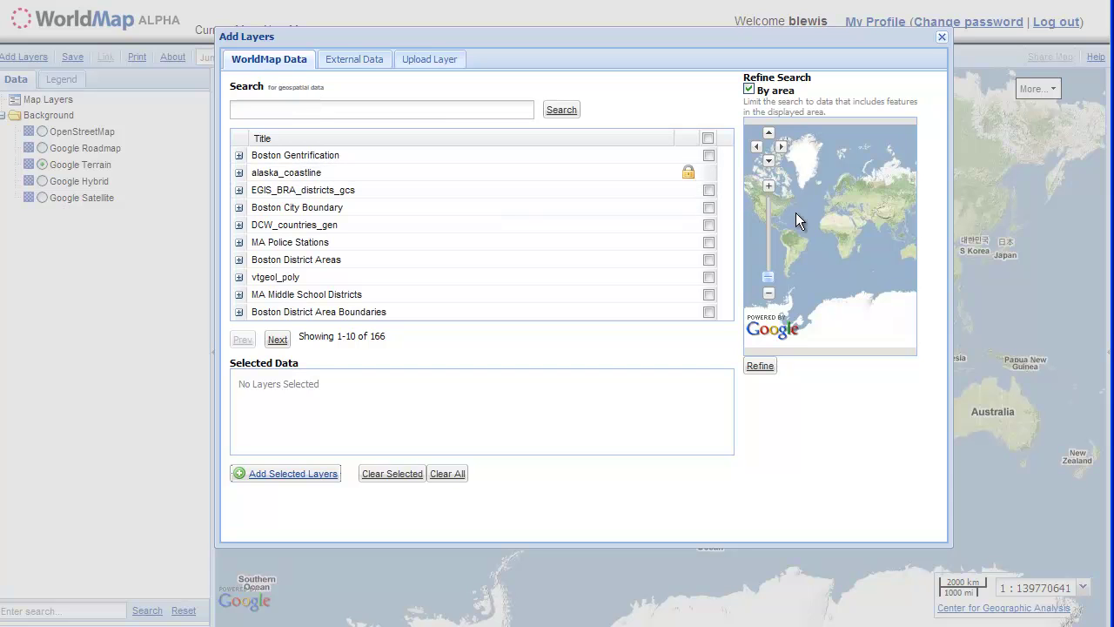
- Zoom the Refine Search mini-map onto Chicago and search, narrowing the catalogue to 33 layers
left_click_drag(796, 212, 835, 196)
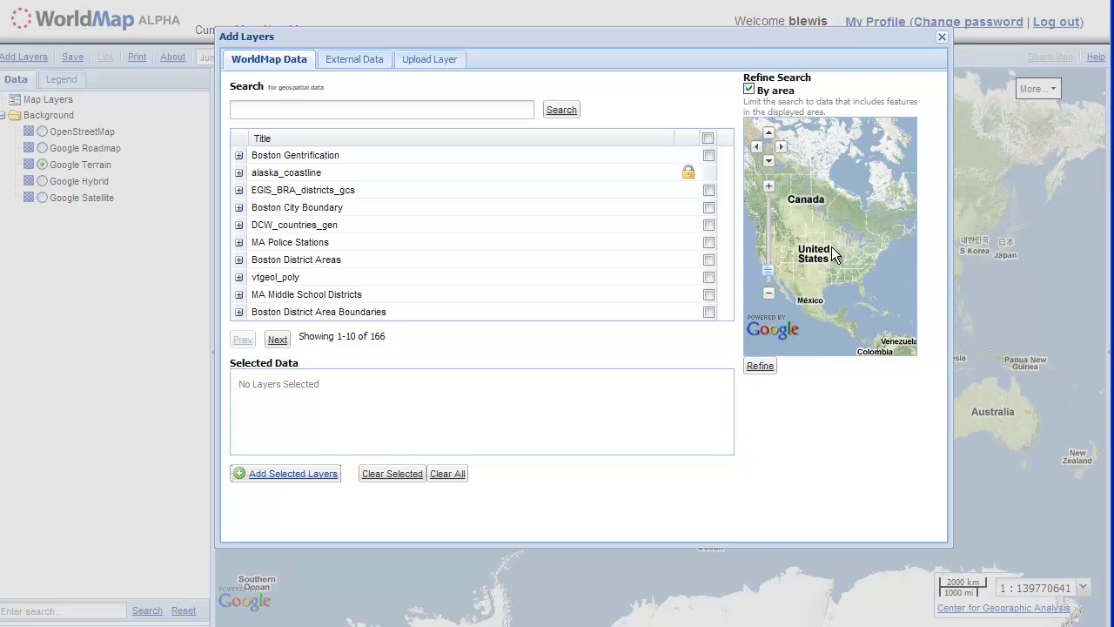
scroll(874, 217, "up", 1)
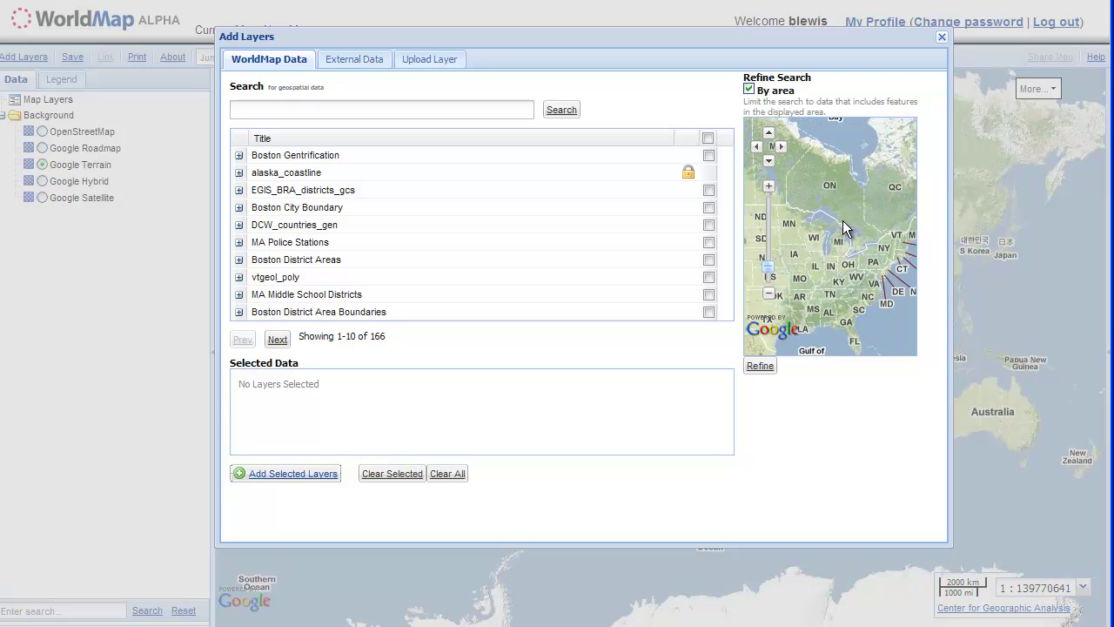
scroll(843, 221, "up", 1)
left_click_drag(859, 272, 834, 228)
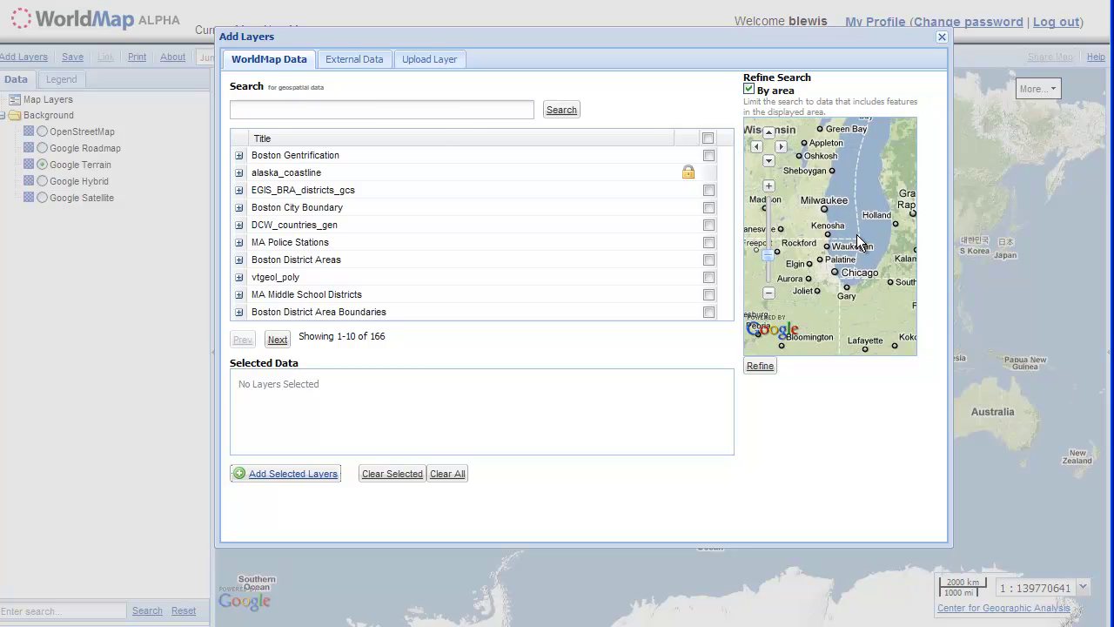
left_click(557, 113)
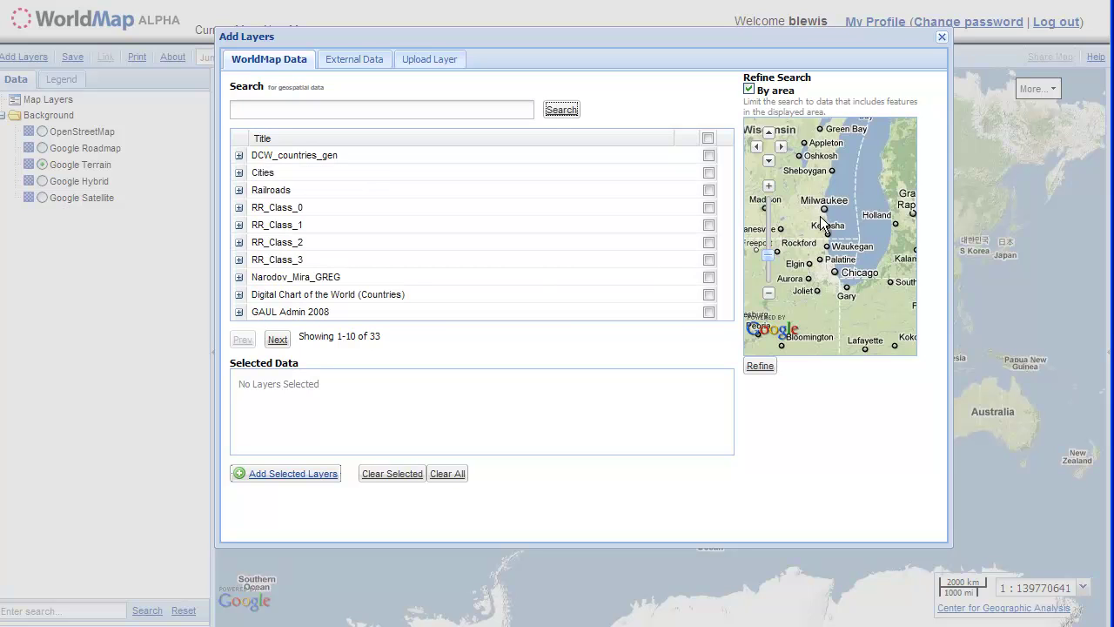
- Search the catalogue for 'chicago' and add the Chicago_Census_Blocks layer to the map
left_click(465, 110)
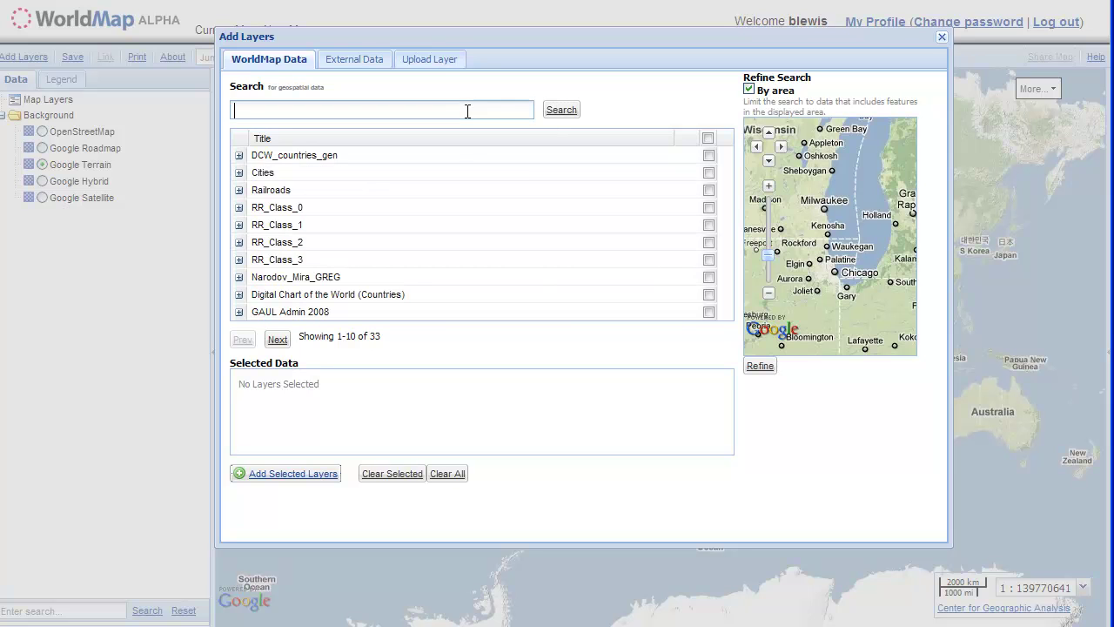
type("chicago")
left_click(566, 112)
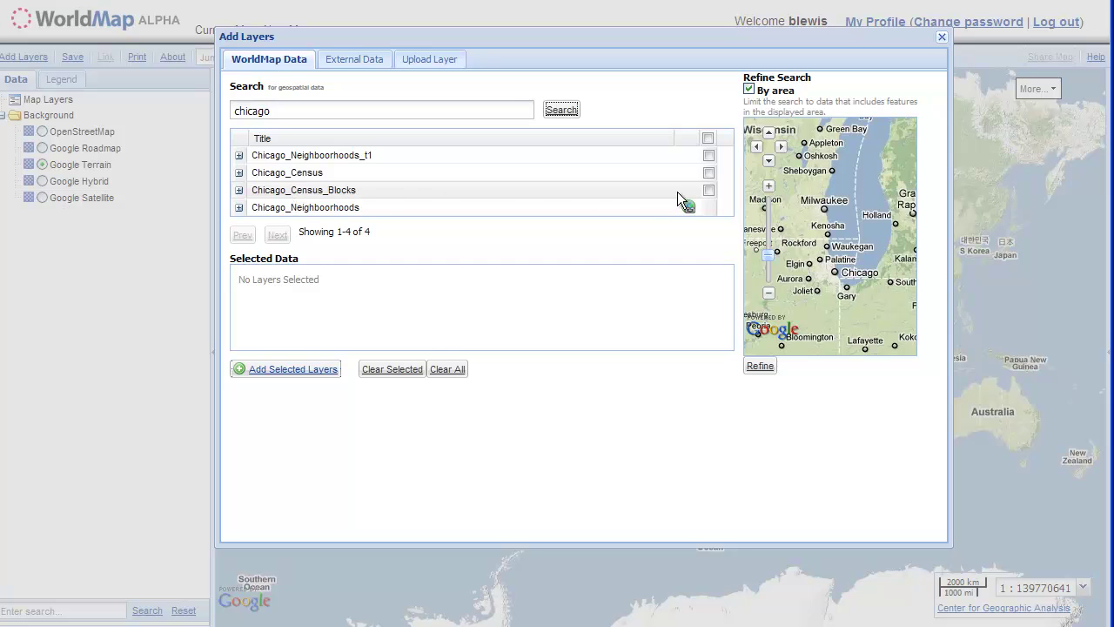
left_click(709, 190)
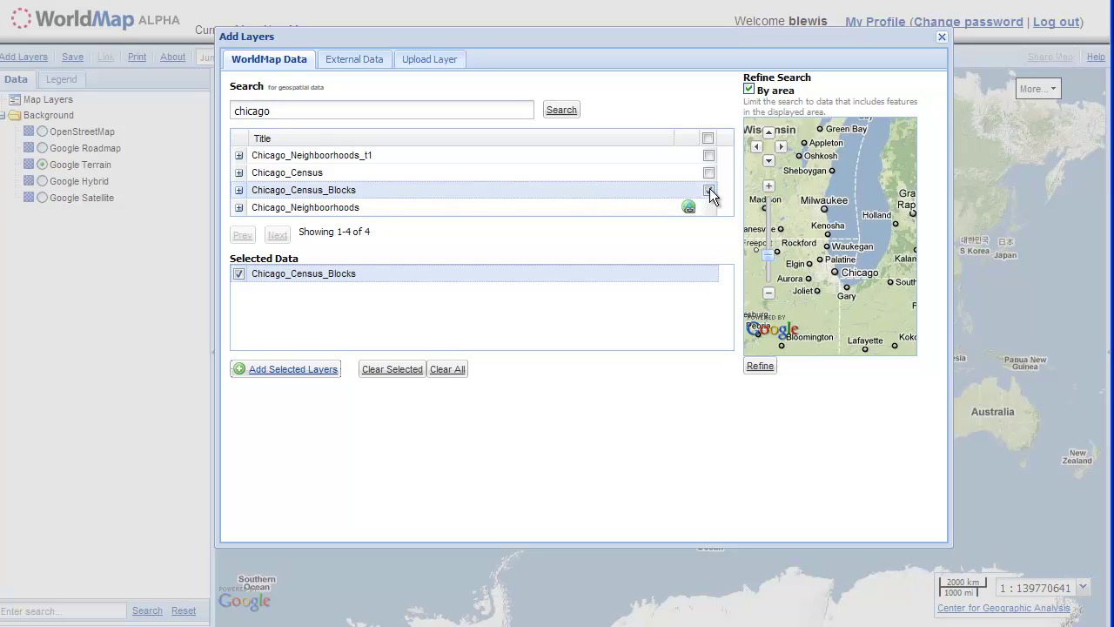
left_click(307, 370)
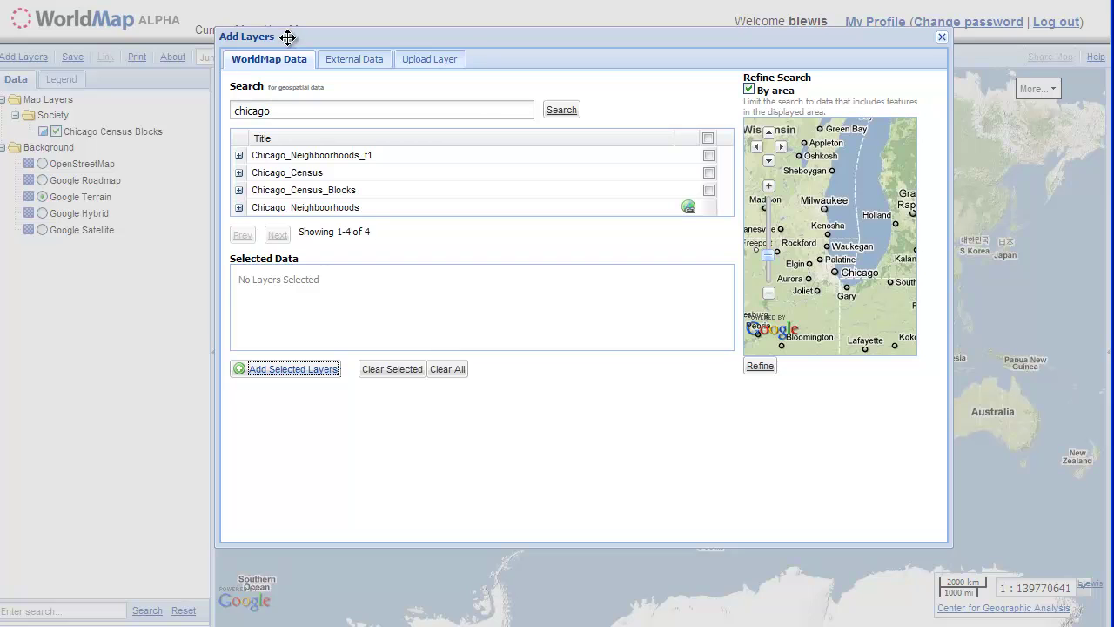
mouse_move(295, 35)
left_mouse_down()
mouse_move(552, 299)
mouse_move(326, 71)
mouse_move(282, 44)
left_mouse_up()
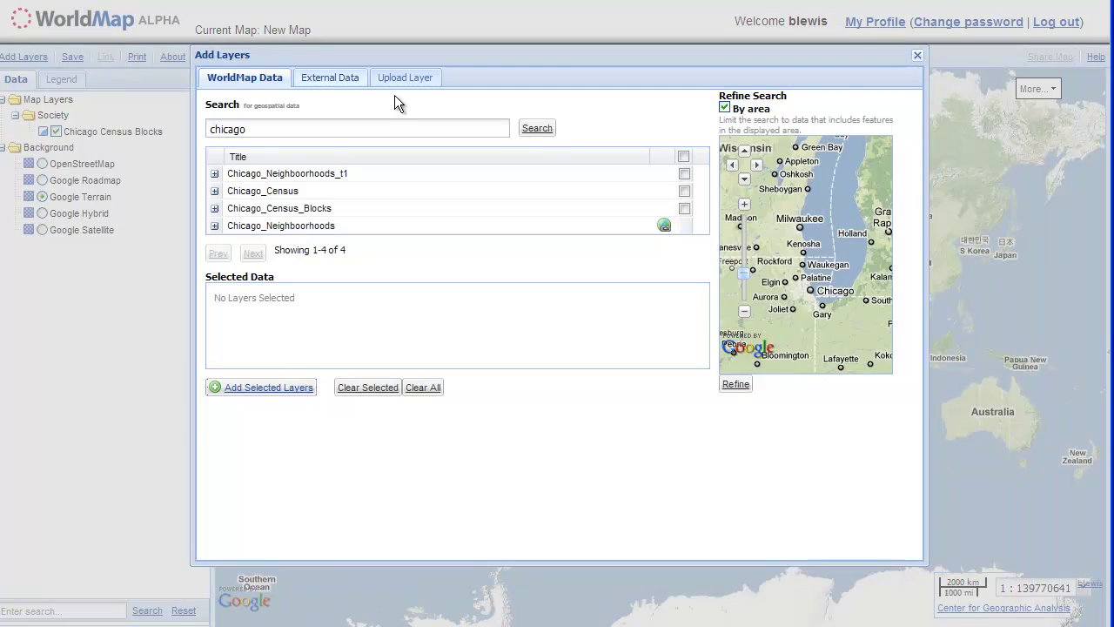
- Close the catalogue, zoom in twice, and box-zoom from Missouri to Michigan around Chicago
left_click(917, 57)
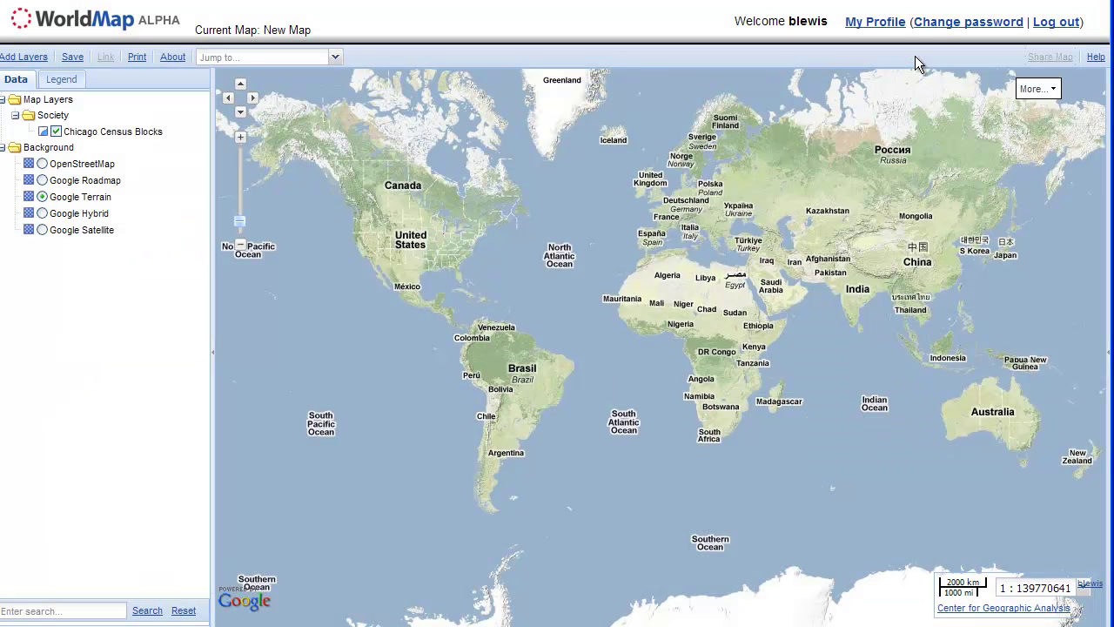
left_click(241, 138)
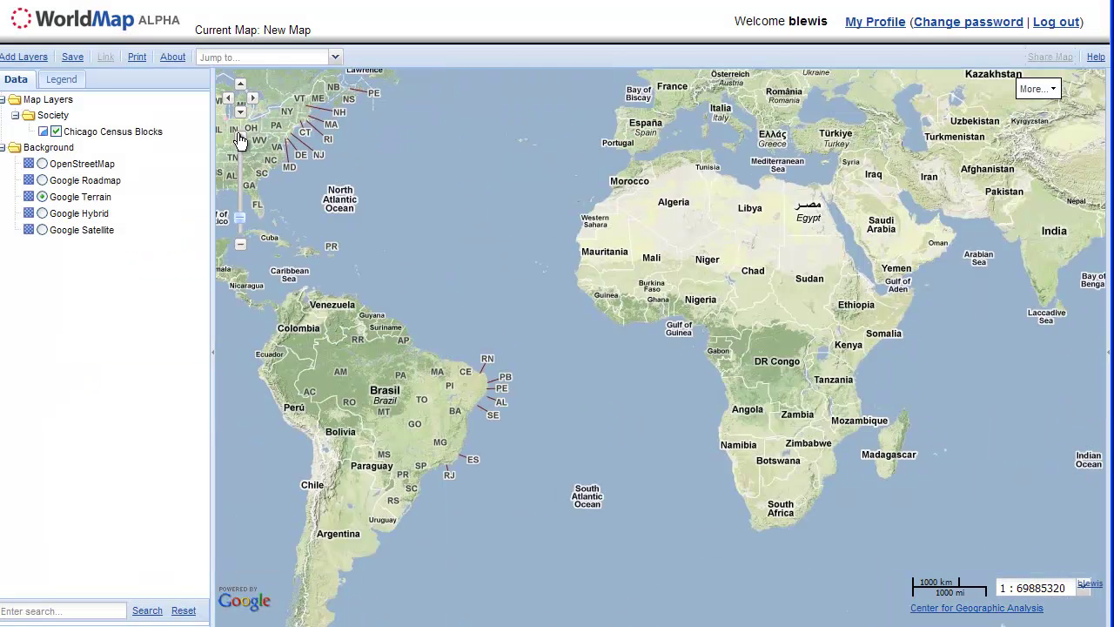
left_click_drag(359, 203, 572, 320)
left_click(241, 137)
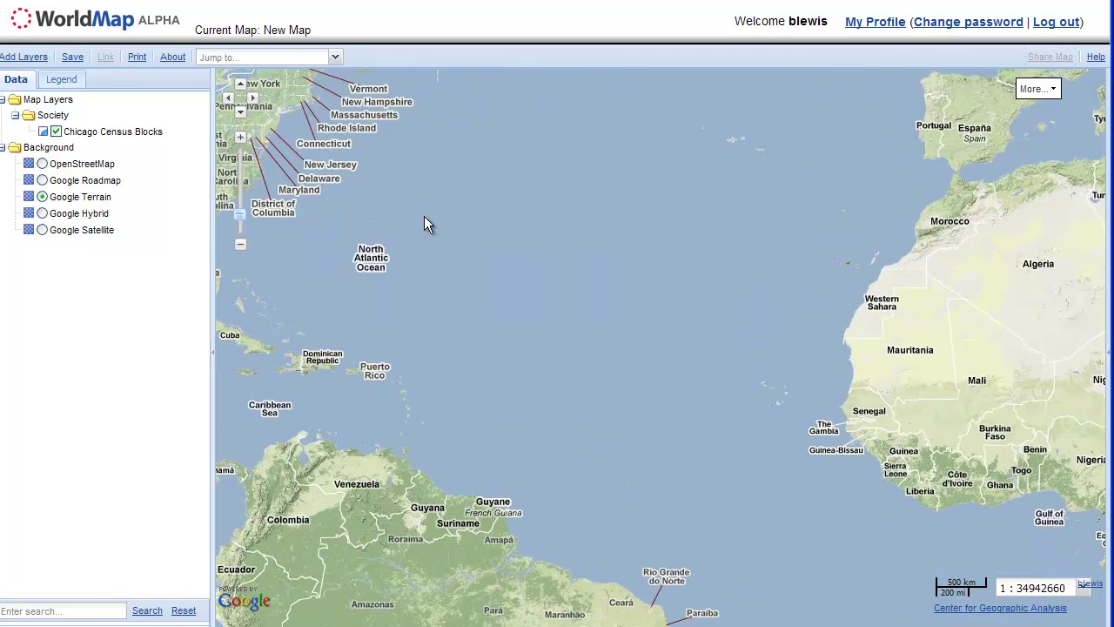
left_click_drag(424, 217, 730, 337)
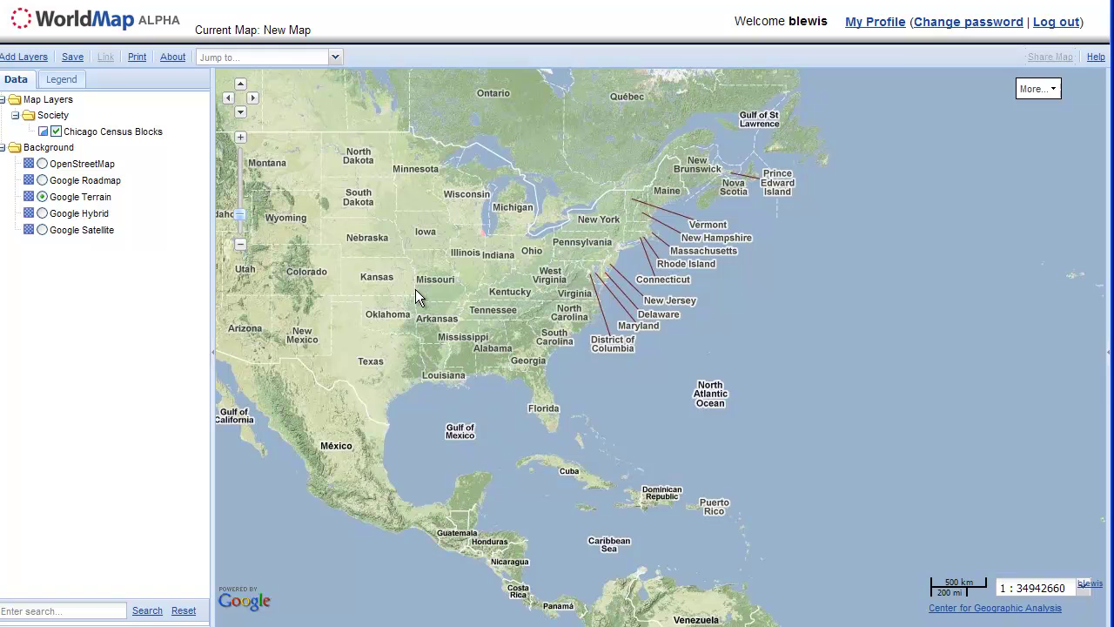
left_click_drag(416, 292, 540, 193)
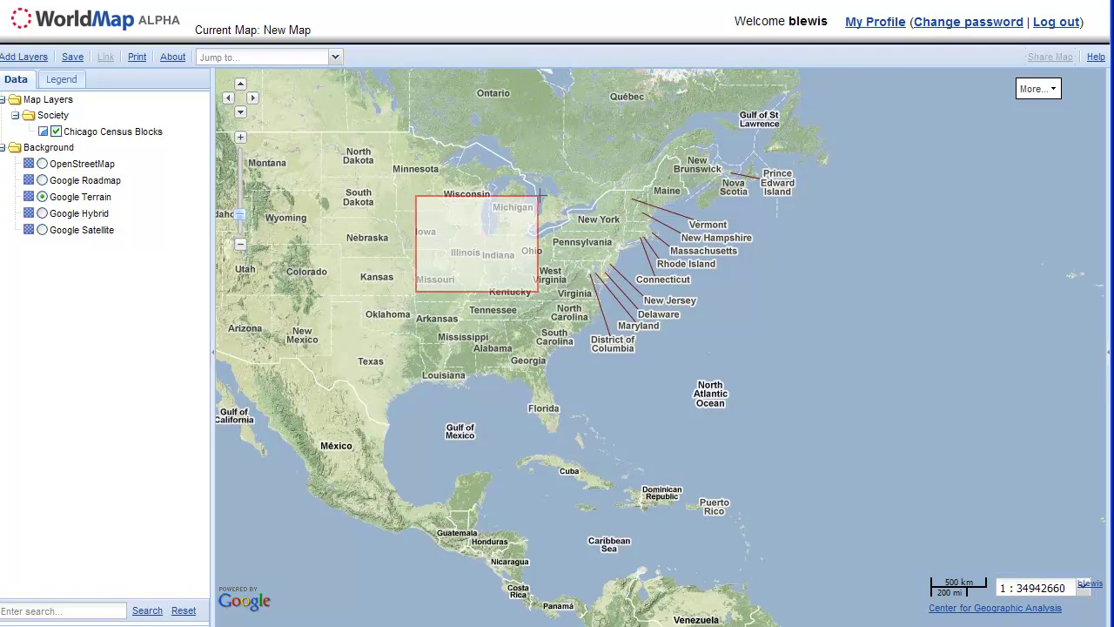
left_click_drag(540, 195, 492, 218)
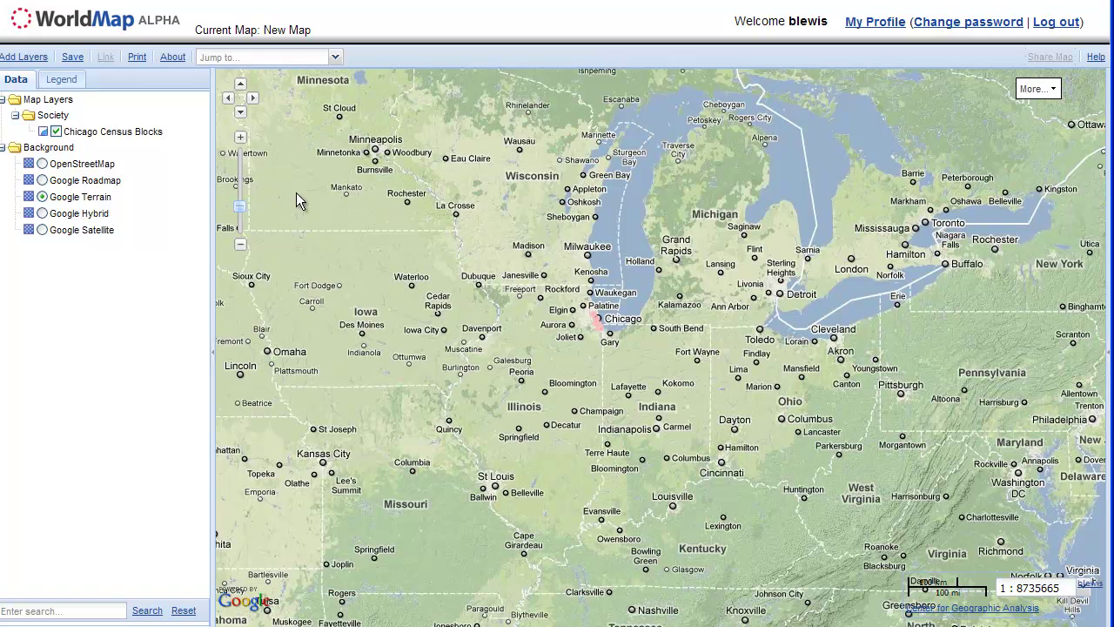
- Zoom to the Chicago Census Blocks layer extent, then zoom out one level and centre the blocks
right_click(94, 134)
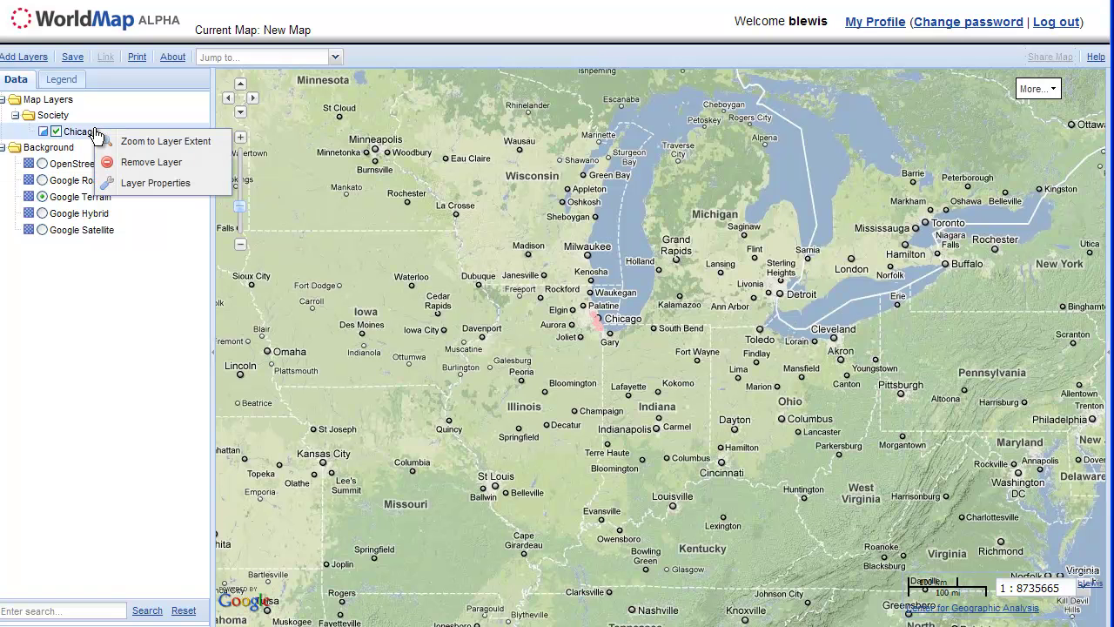
left_click(144, 141)
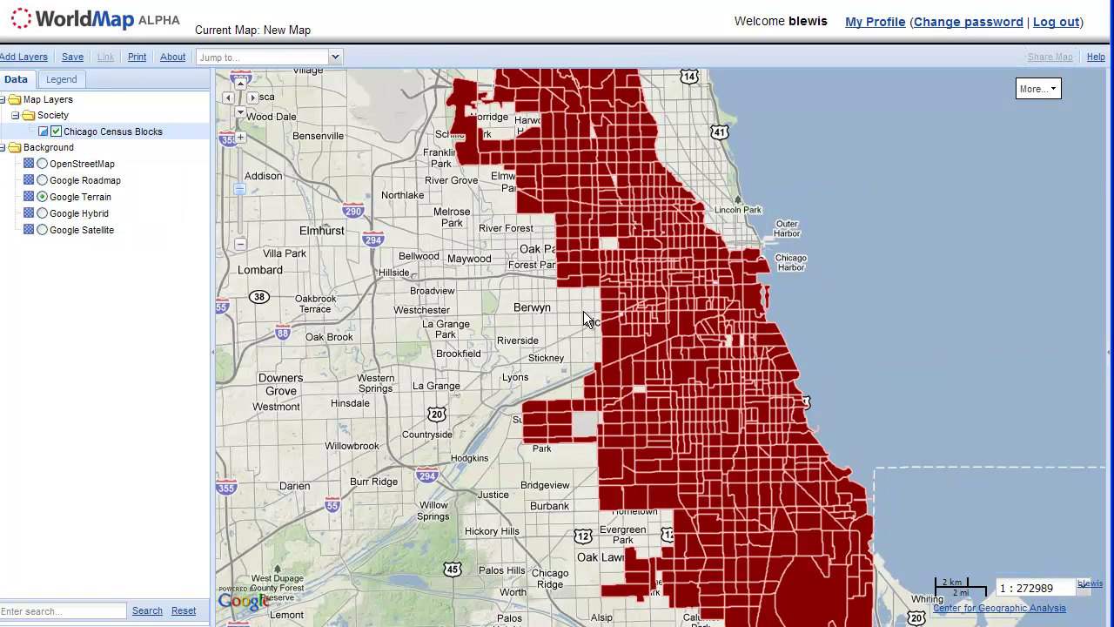
left_click(240, 250)
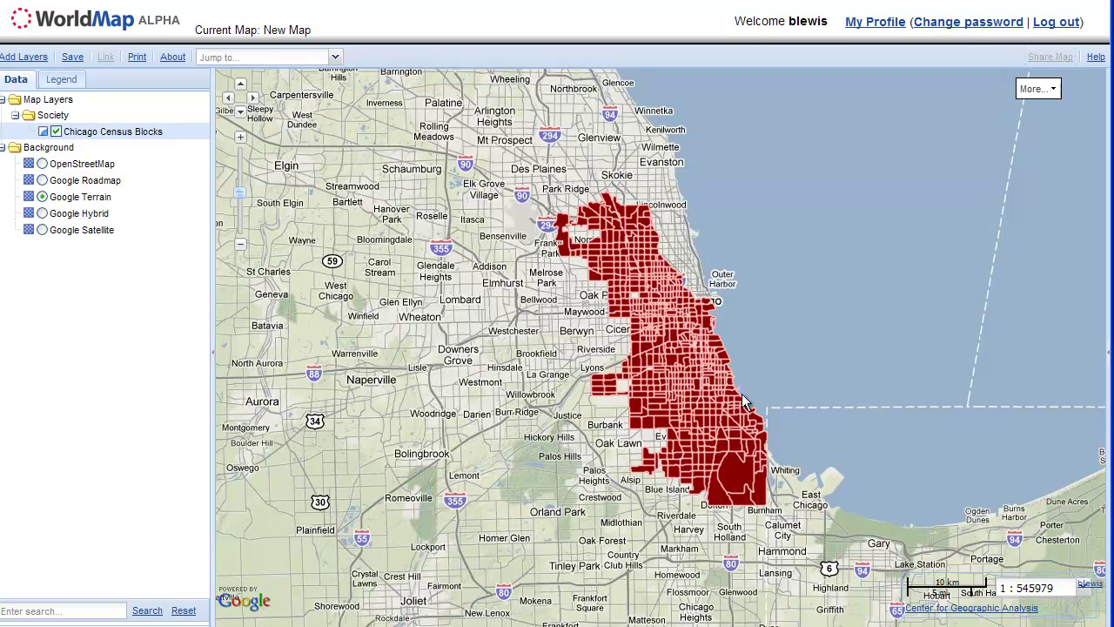
left_click_drag(586, 366, 555, 346)
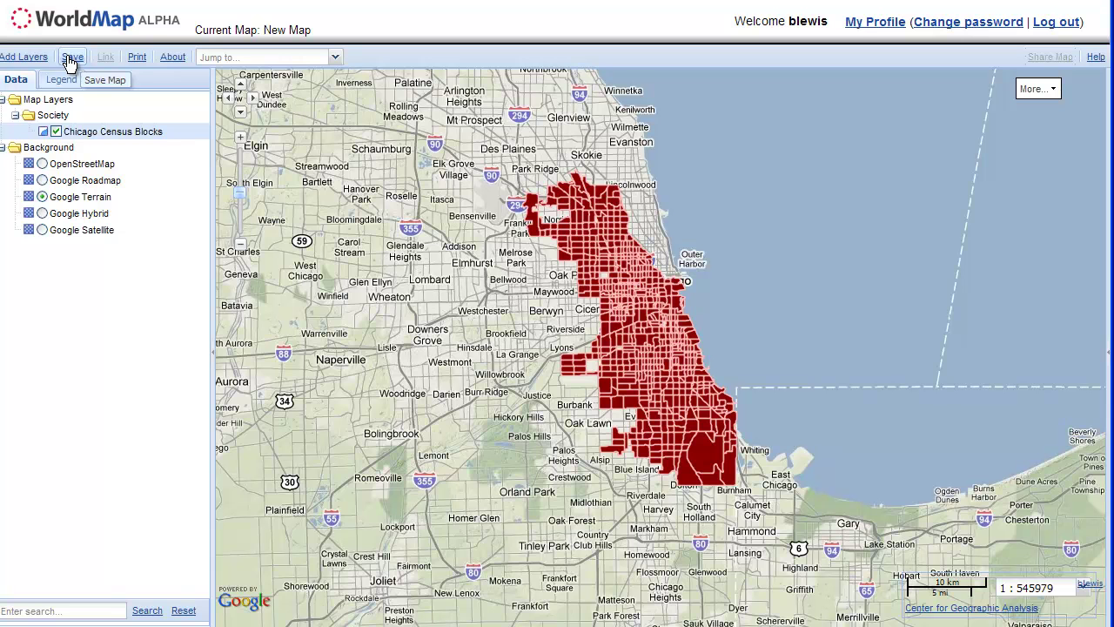
- Open the save form and enter title Chicago_test10 and URL chicago_test_10
left_click(71, 57)
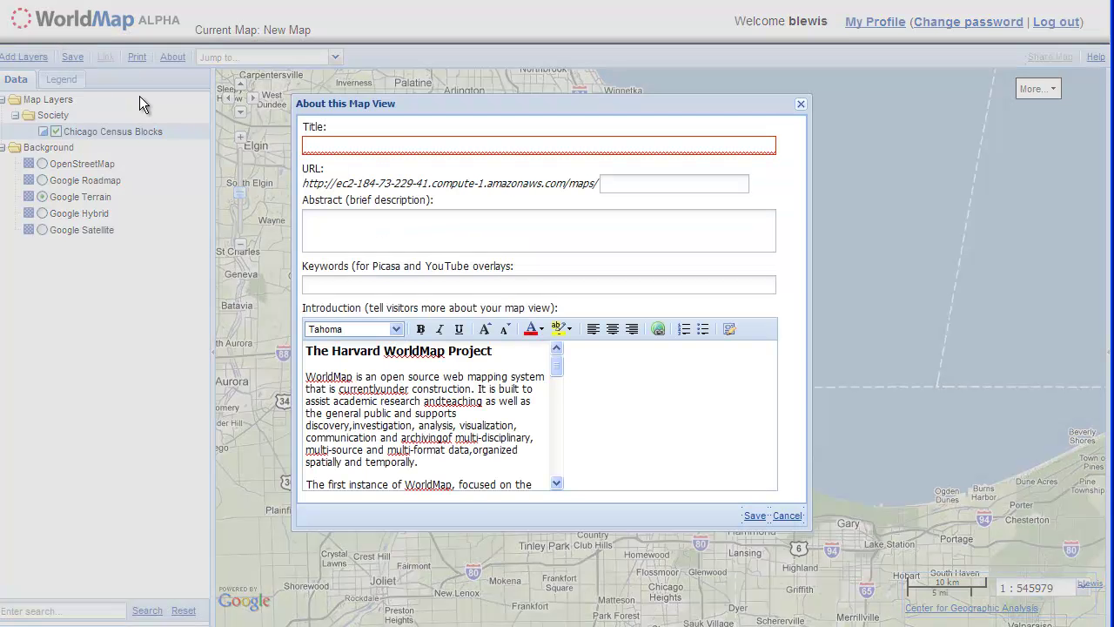
left_click(401, 144)
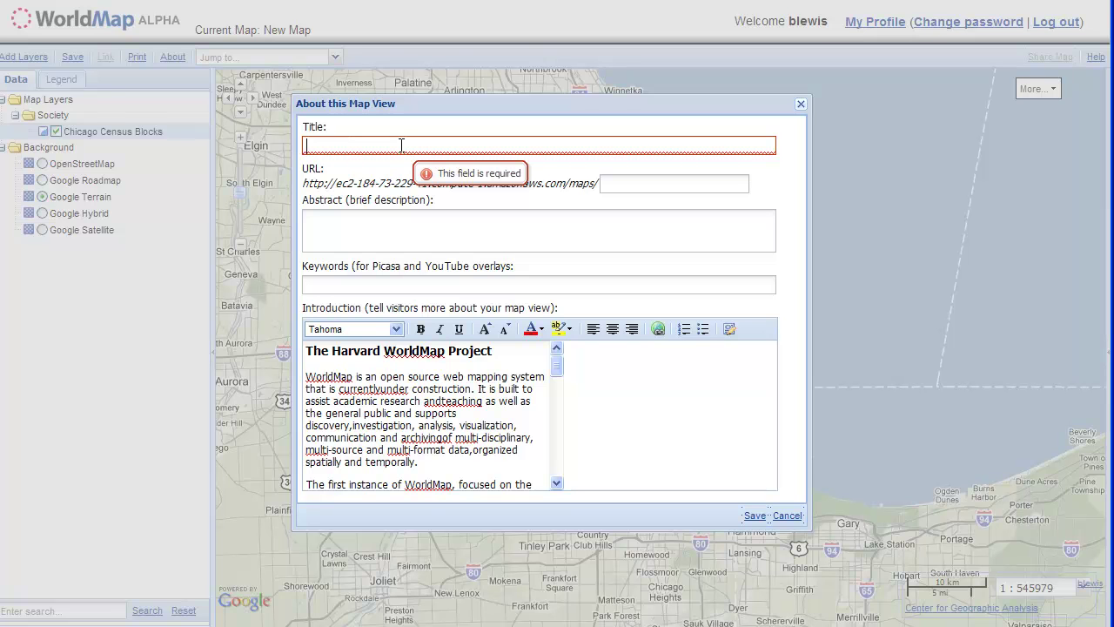
type("Chicago")
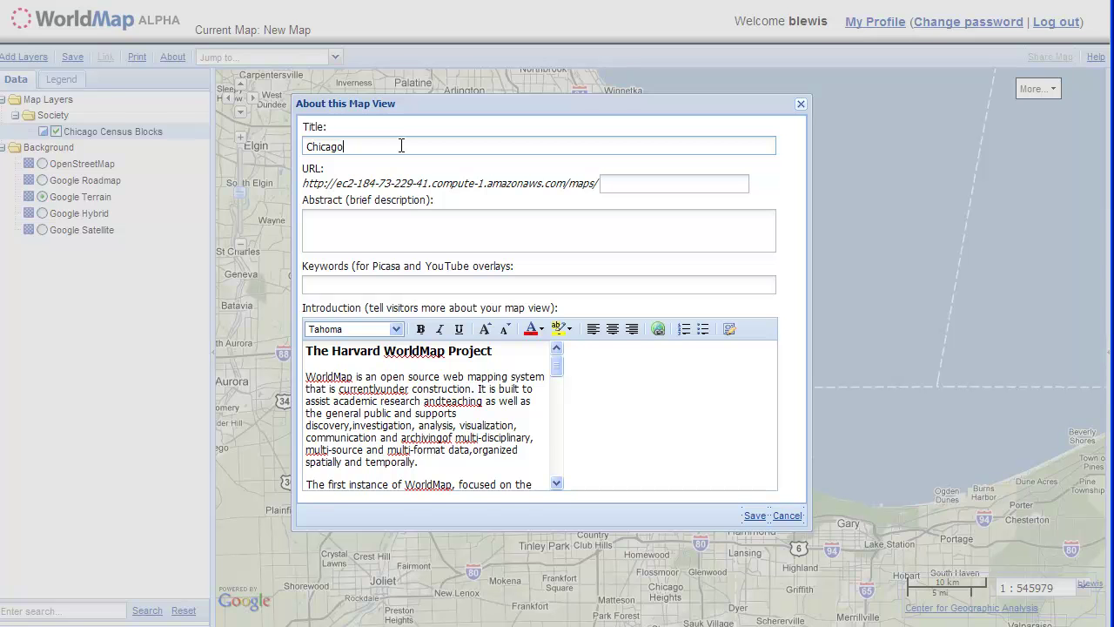
type("_test10")
left_click(634, 179)
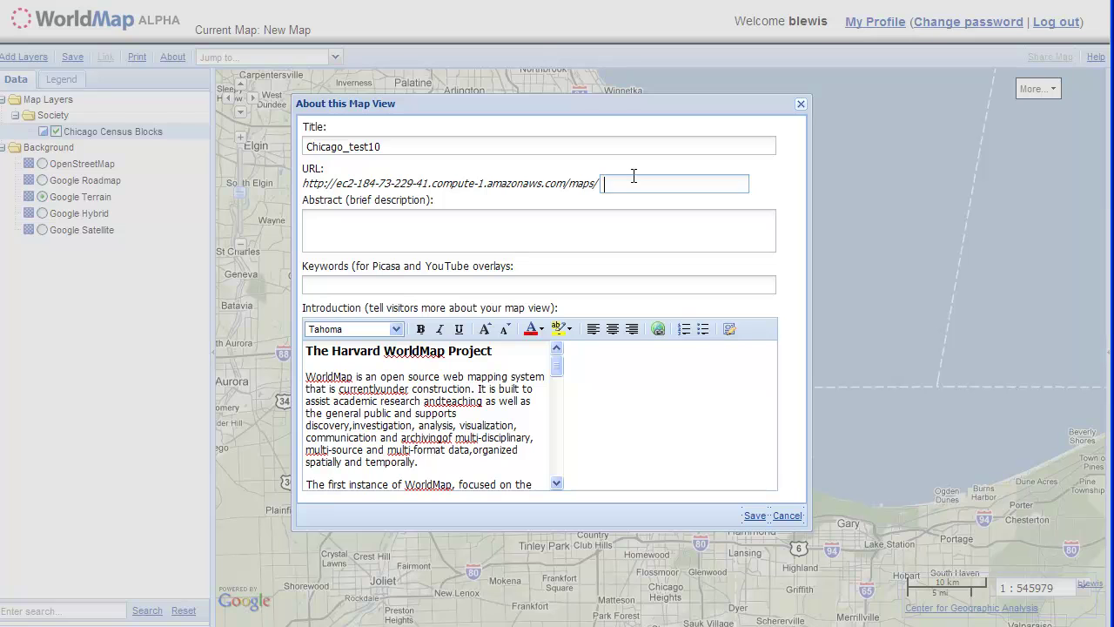
type("chicago_test_10")
- Add the abstract 'asdfsdaf' and the keyword 'chicago', then select the intro text
left_click(567, 228)
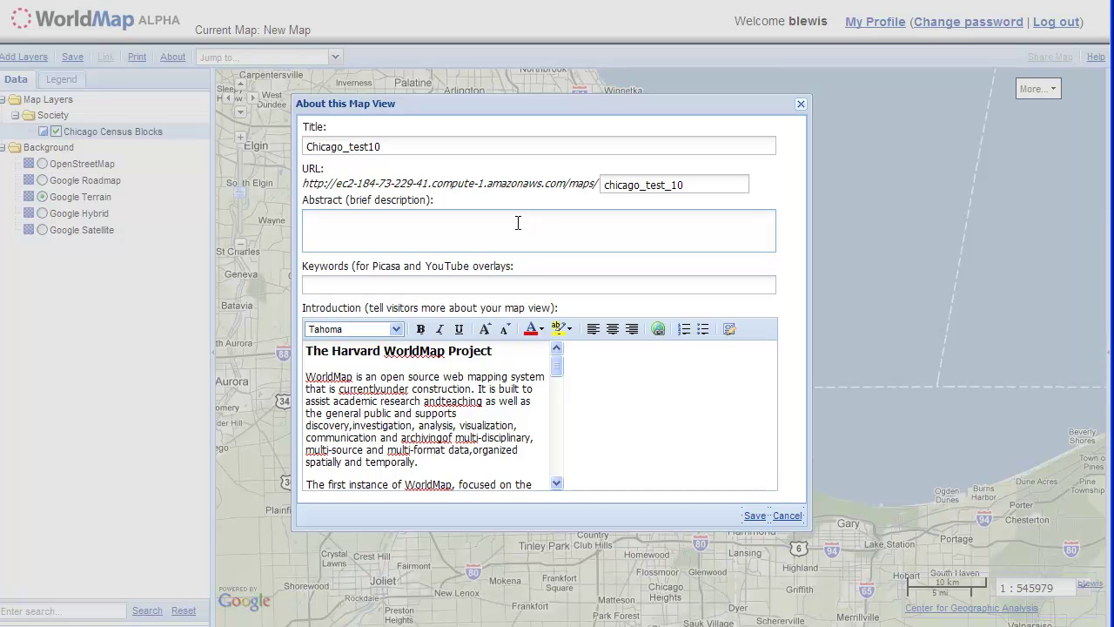
type("asdfsdaf")
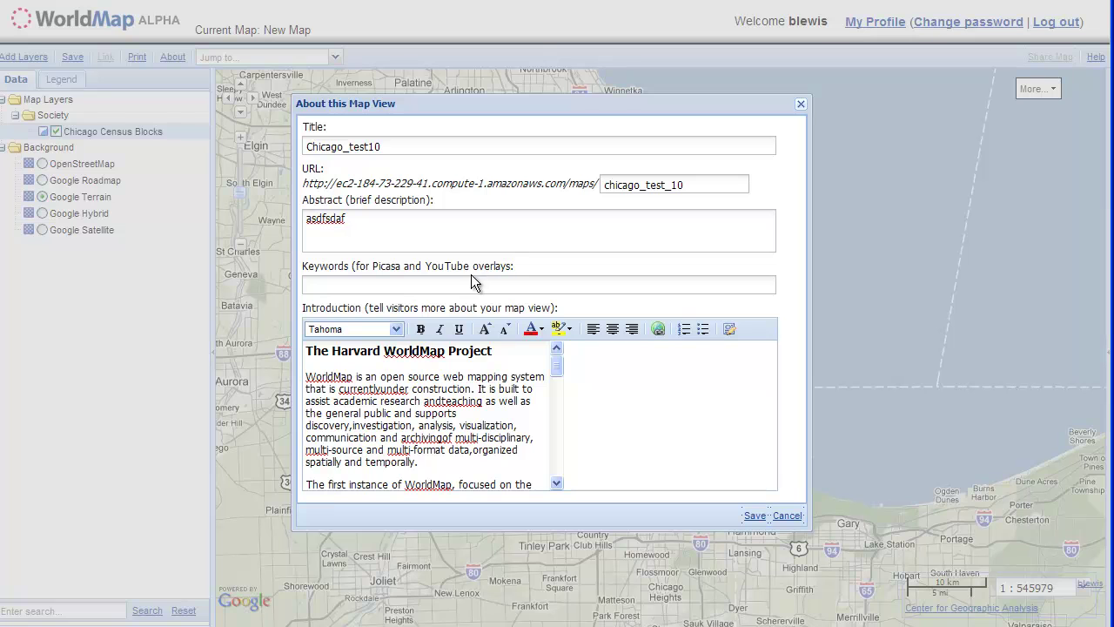
left_click(468, 284)
type("key")
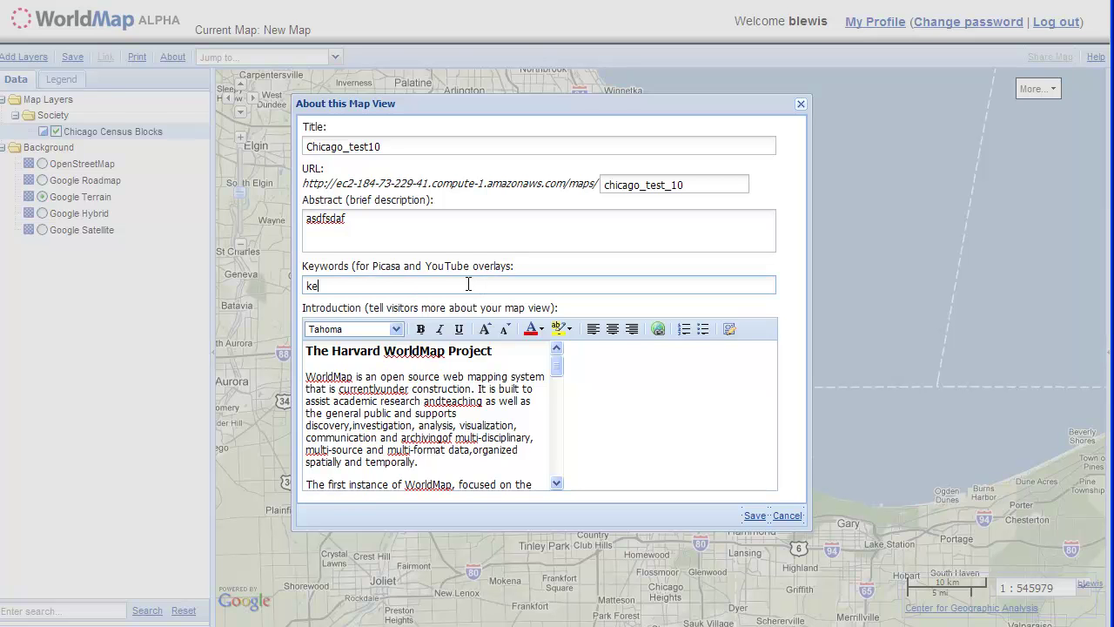
key("BackSpace")
key("BackSpace")
key("BackSpace")
type("chicago")
left_click_drag(311, 345, 558, 373)
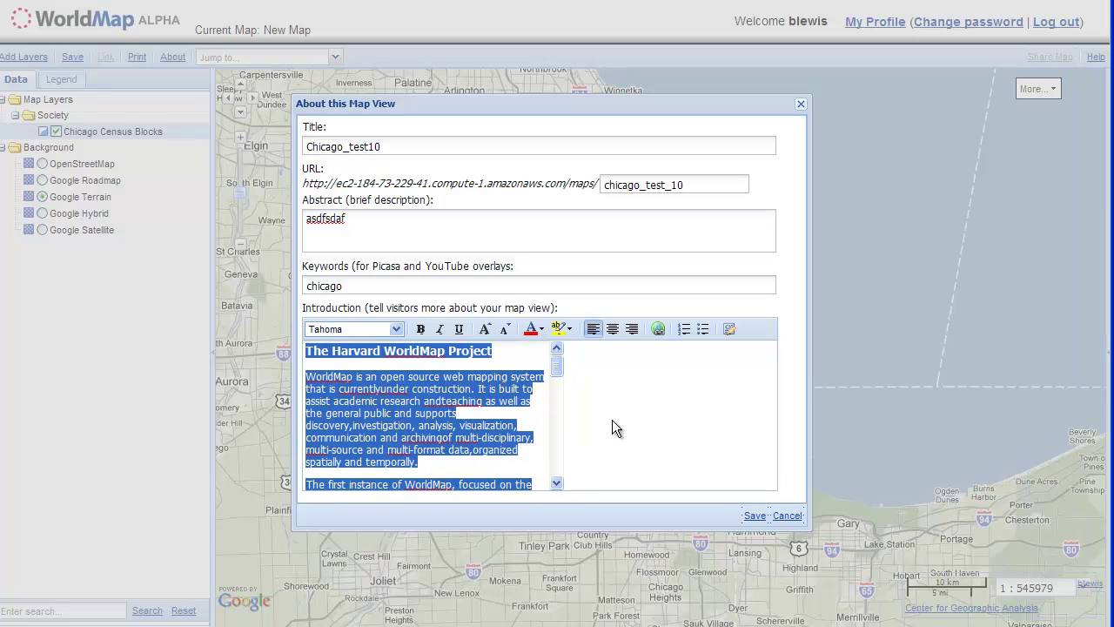
- Save the map as Chicago_test10 and close its introduction window
left_click(755, 516)
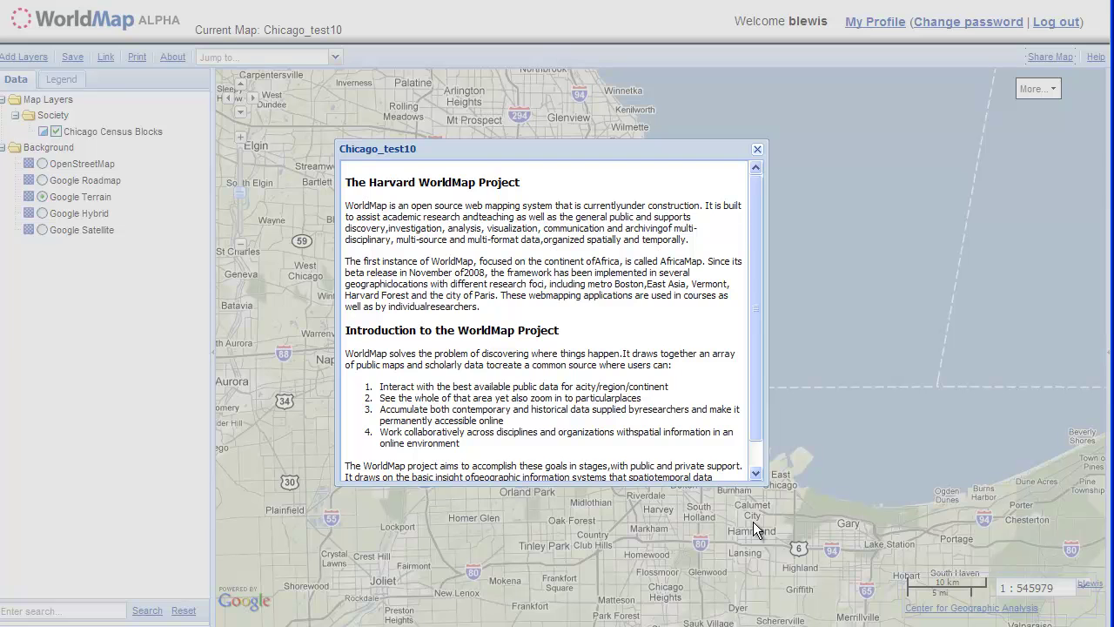
left_click(758, 149)
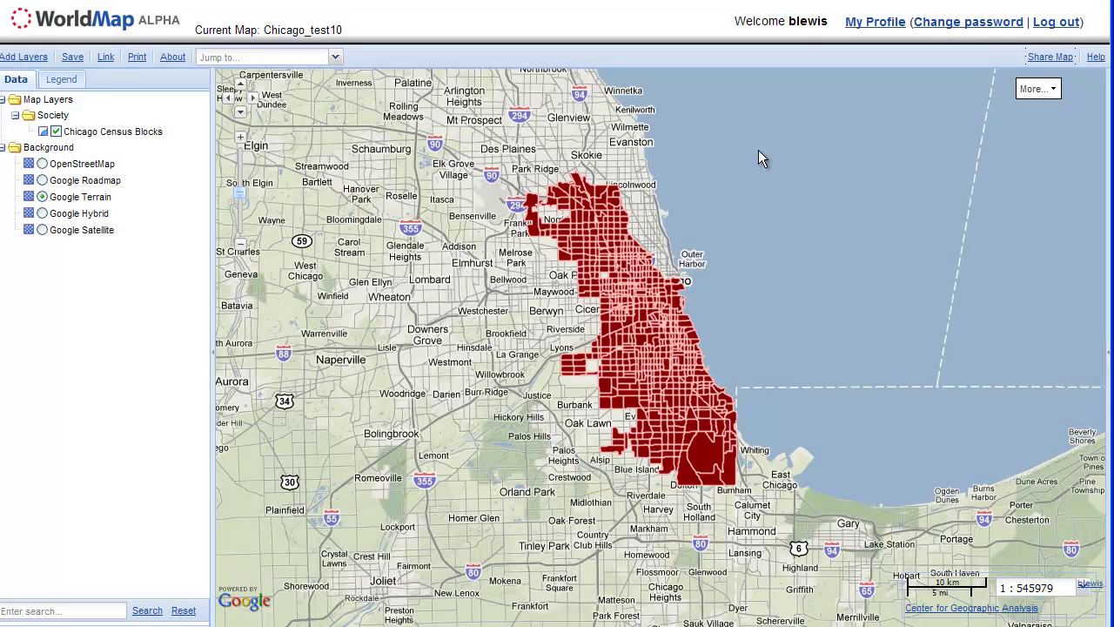